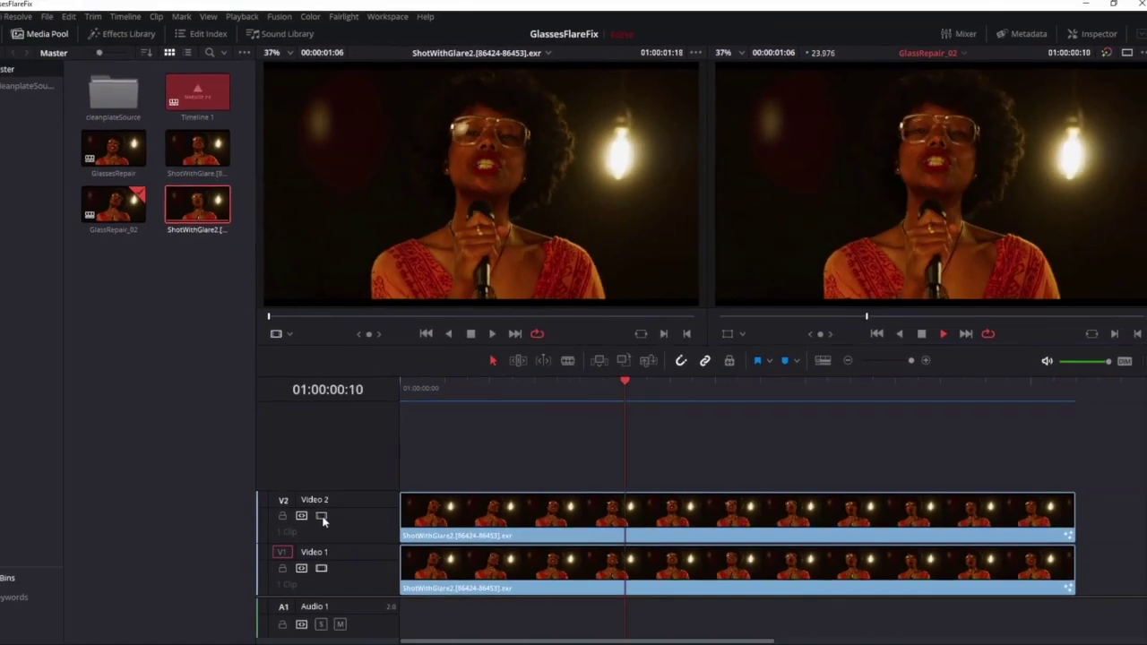
- Disable the Video 2 track in the Edit page timeline
click(323, 519)
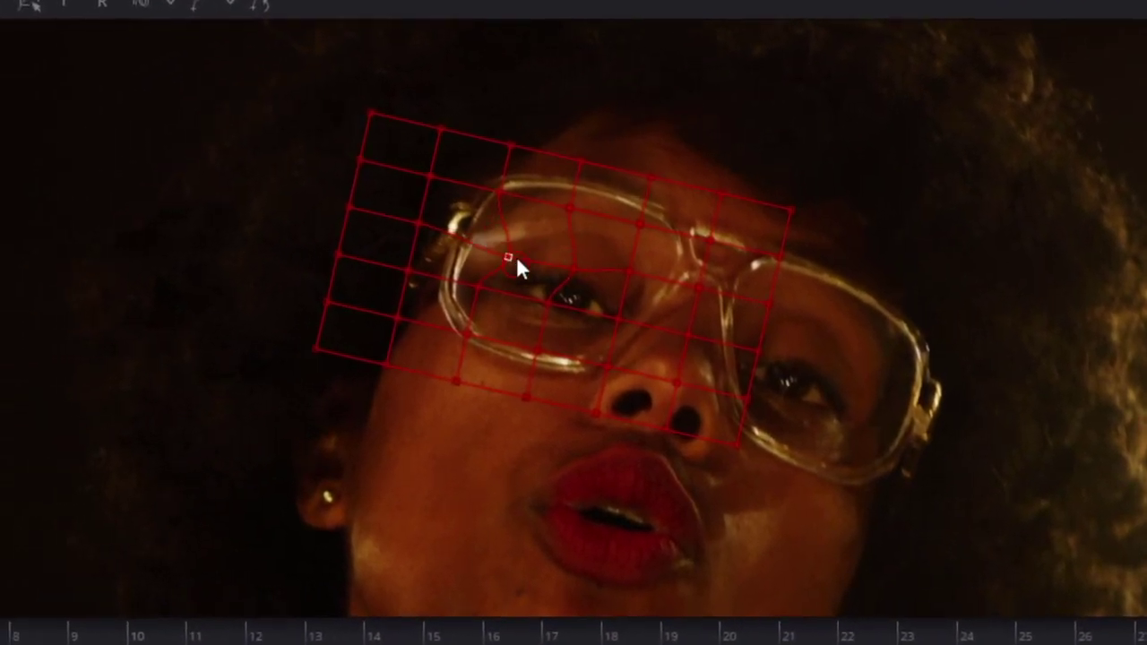
- Drag six source grid points around the eye corner, brow and both glasses hinges to trace the lens
drag(517, 260, 550, 317)
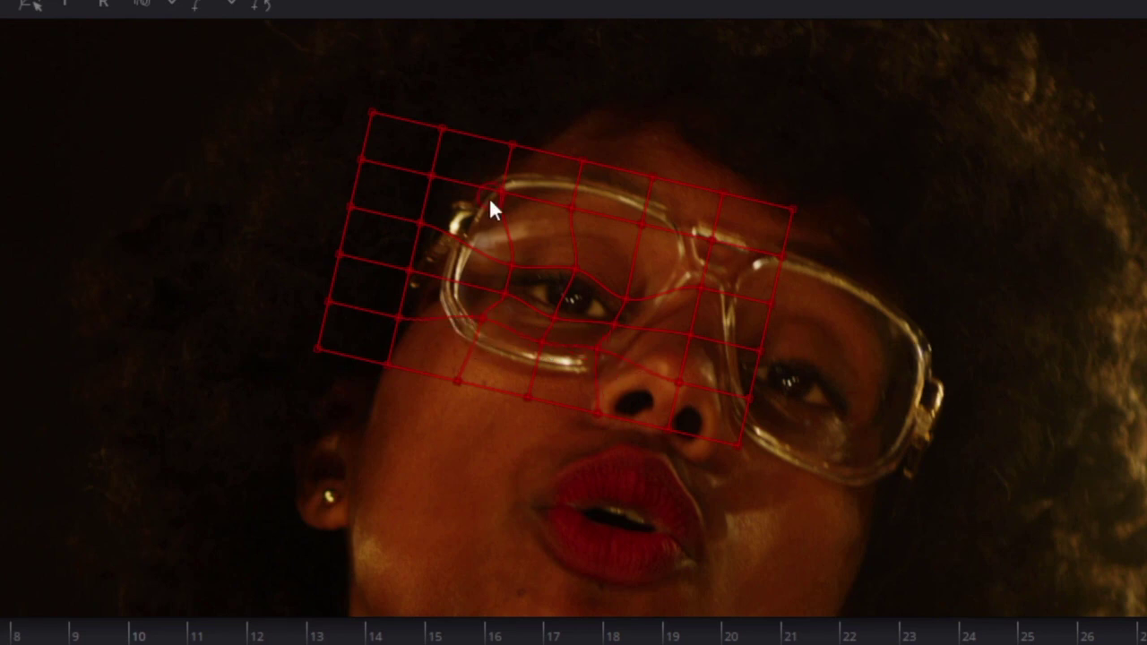
drag(491, 199, 511, 231)
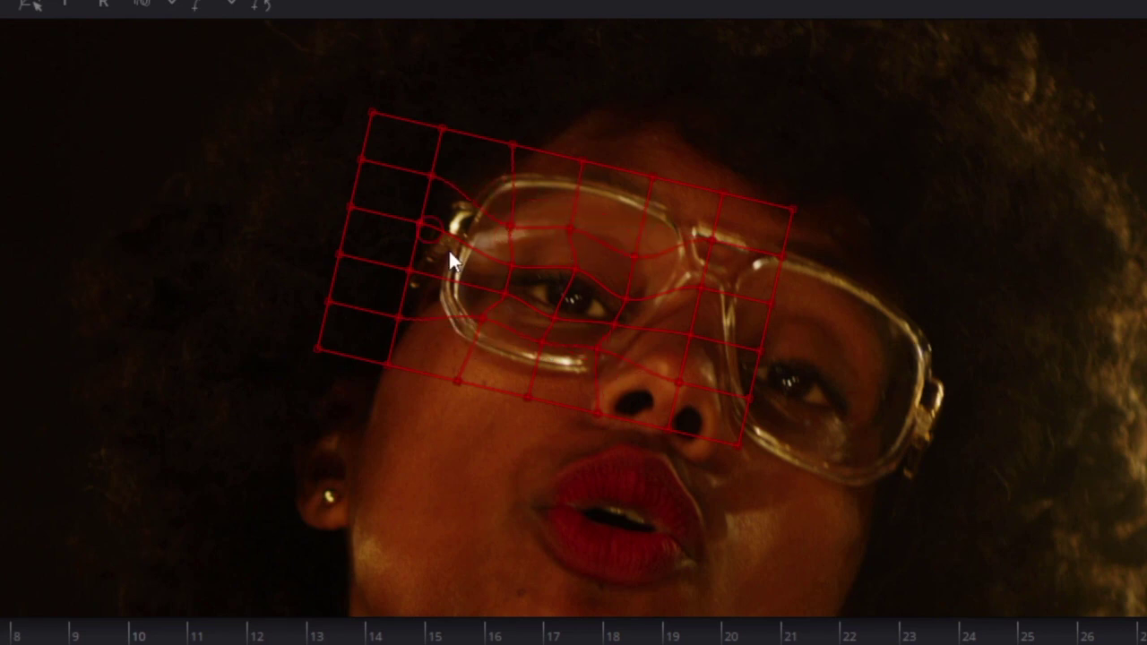
drag(448, 248, 491, 299)
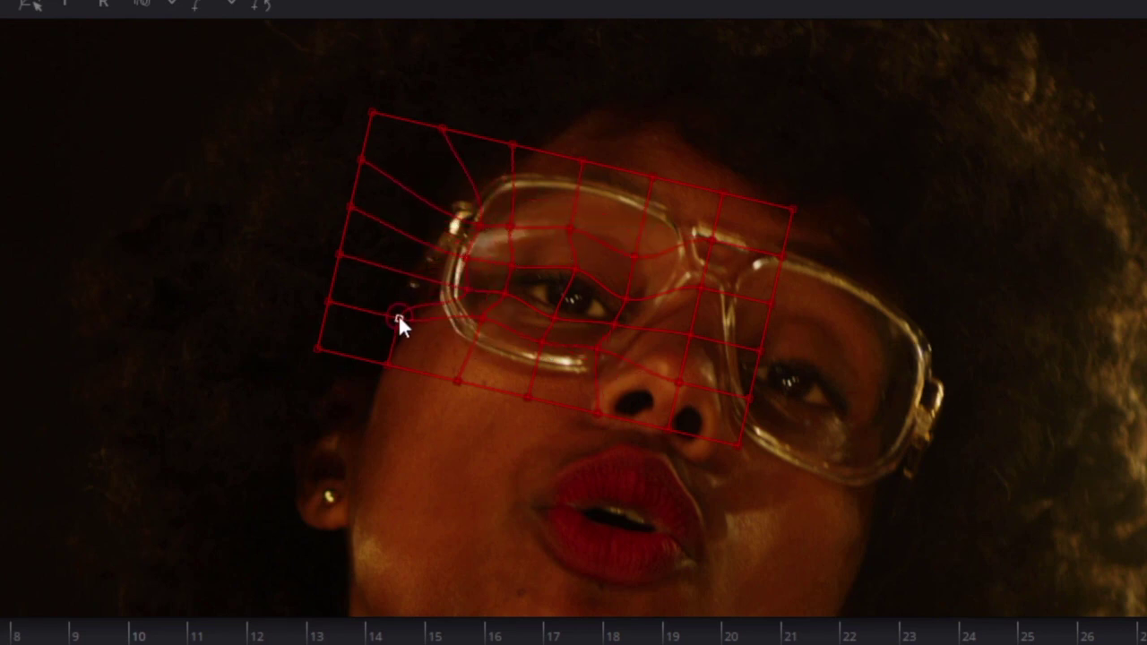
drag(399, 319, 466, 307)
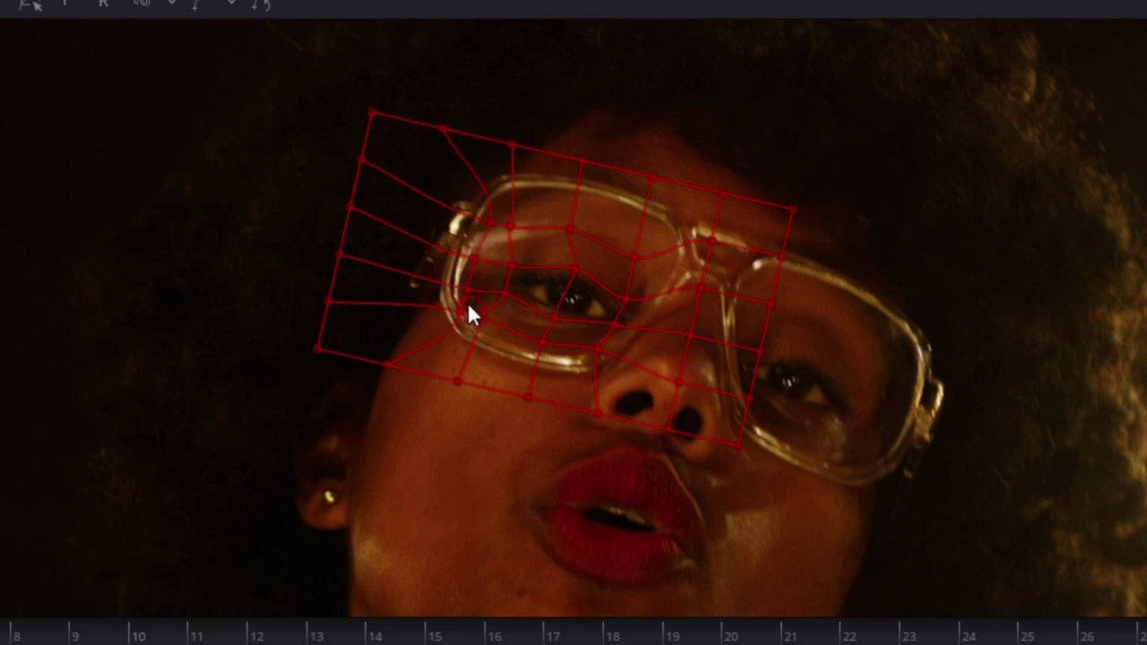
drag(621, 328, 624, 272)
drag(707, 241, 650, 274)
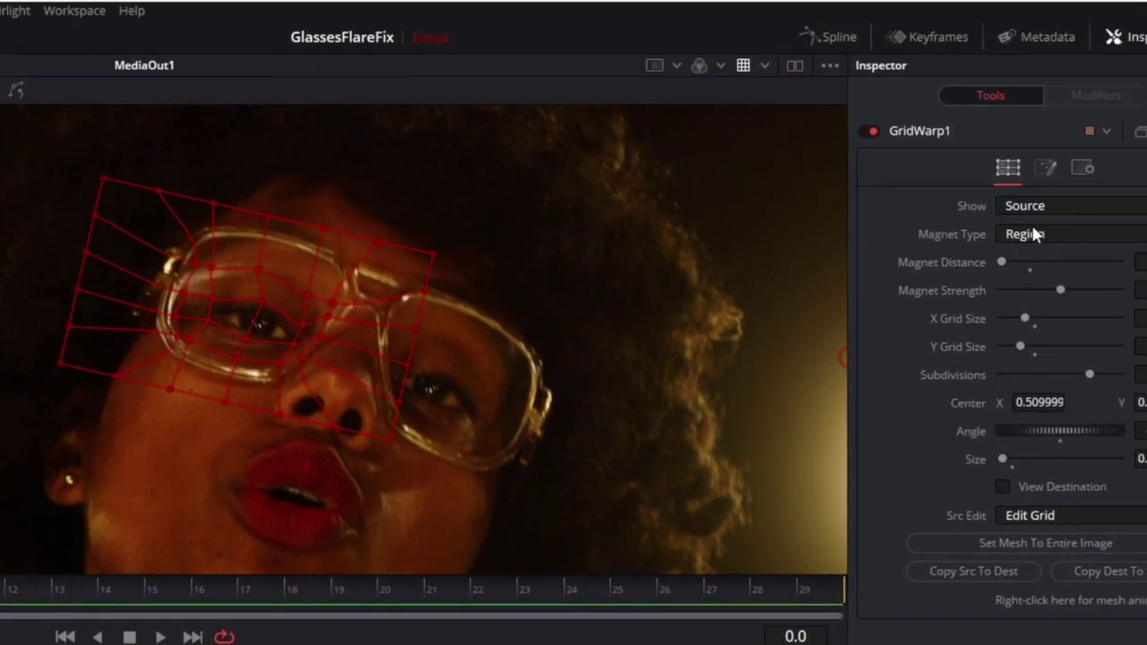
- Show the source grid, apply Copy Src To Dest, then switch Show to Destination
click(1033, 209)
click(1066, 246)
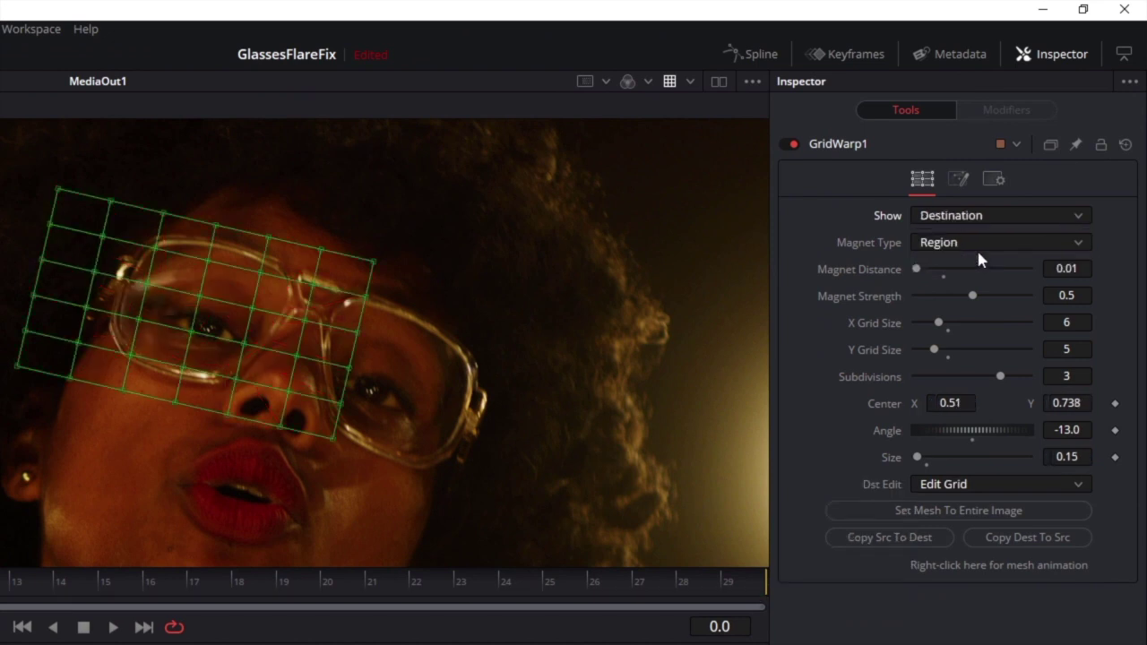
click(959, 220)
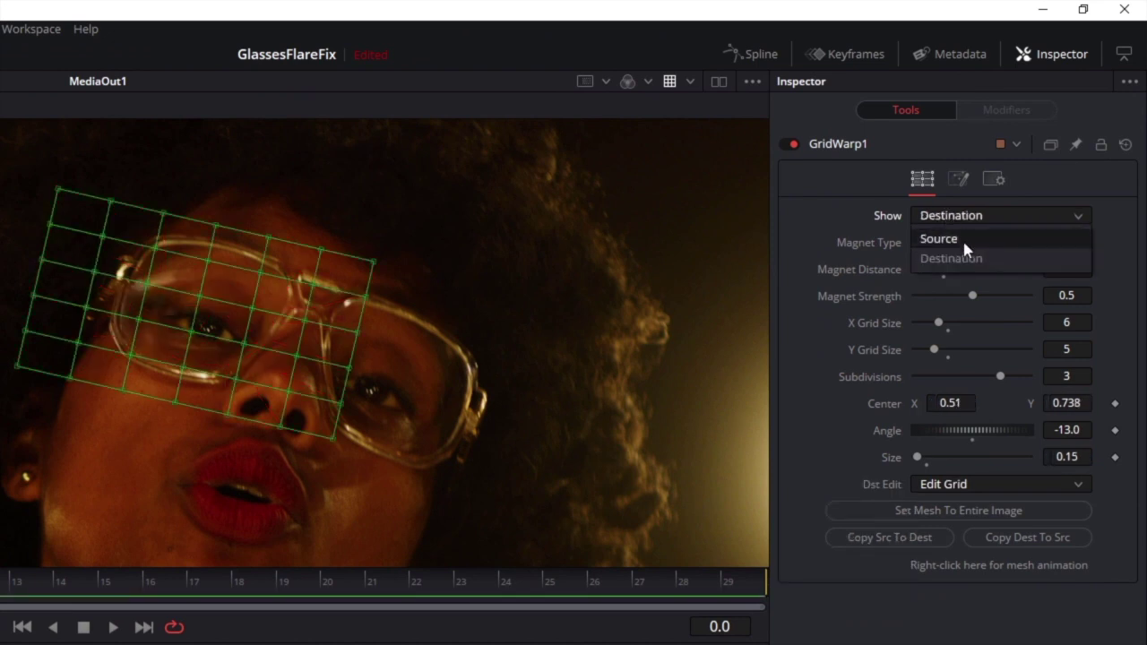
click(962, 238)
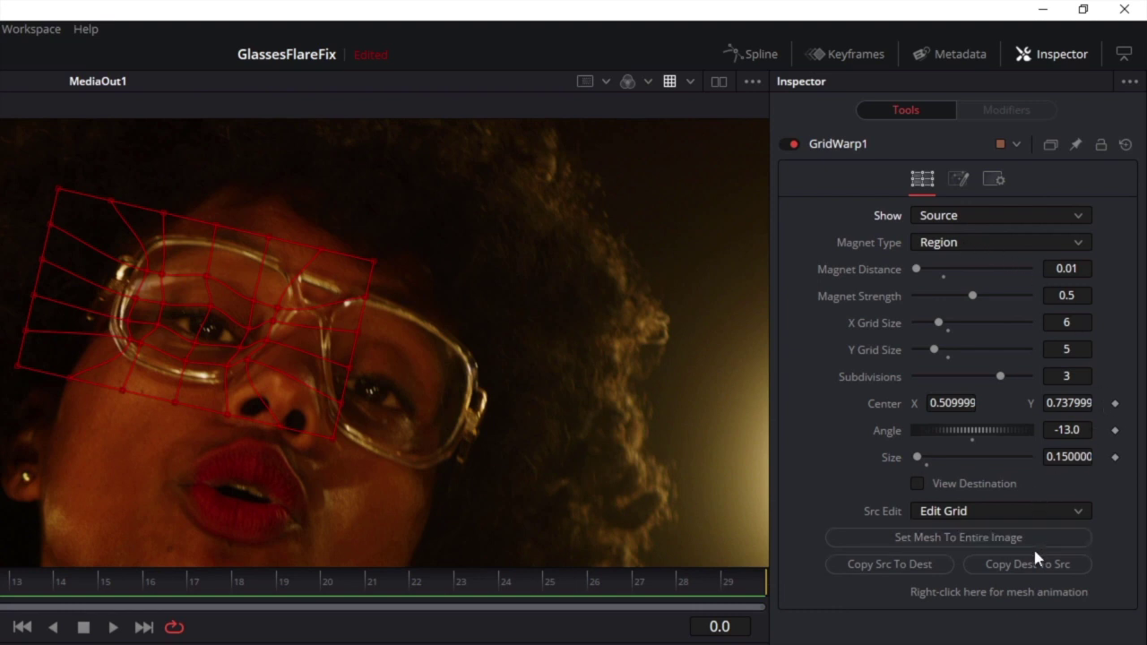
click(927, 566)
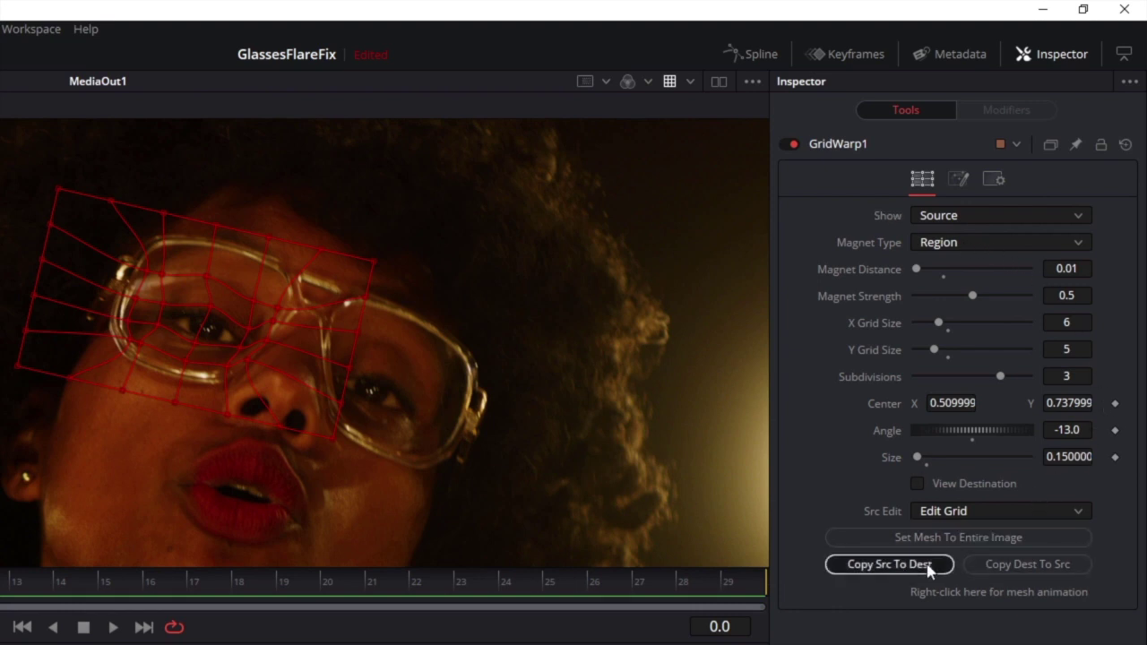
click(963, 212)
click(963, 256)
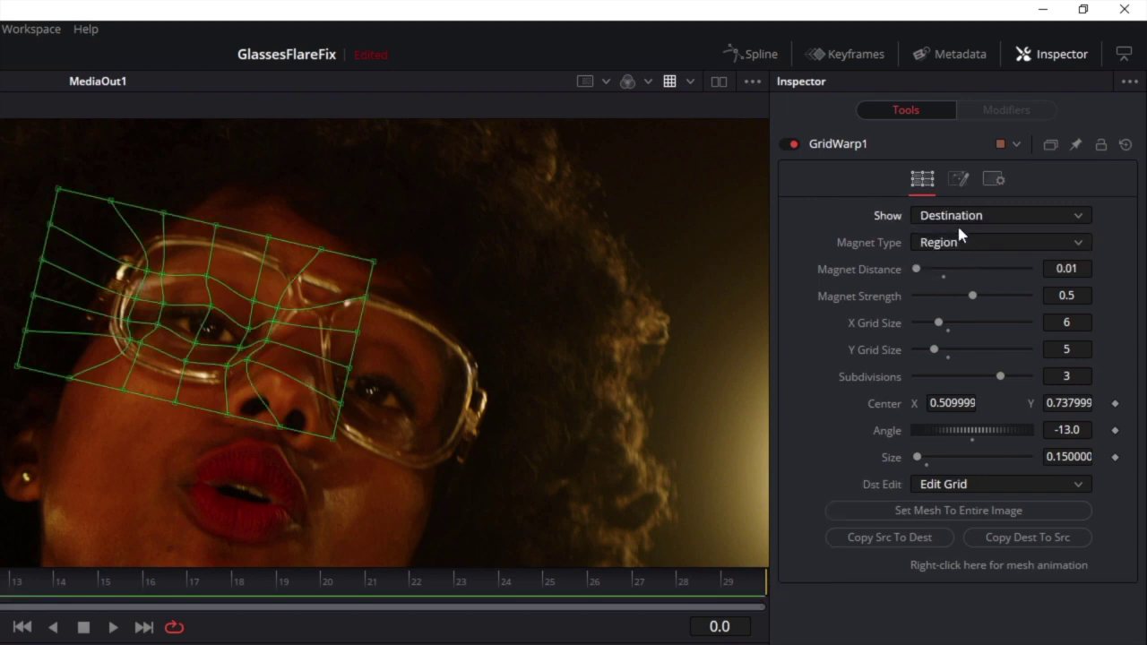
click(954, 218)
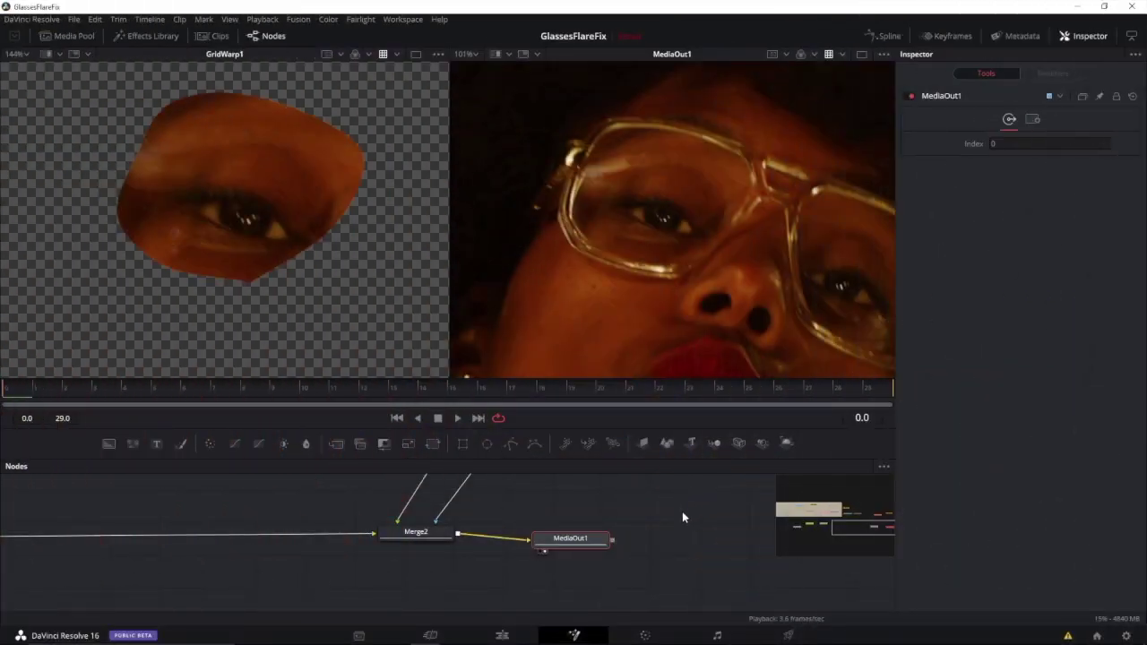
- Select the GridWarp1 node and untick Show Controls in the MediaOut1 viewer
drag(682, 511, 630, 537)
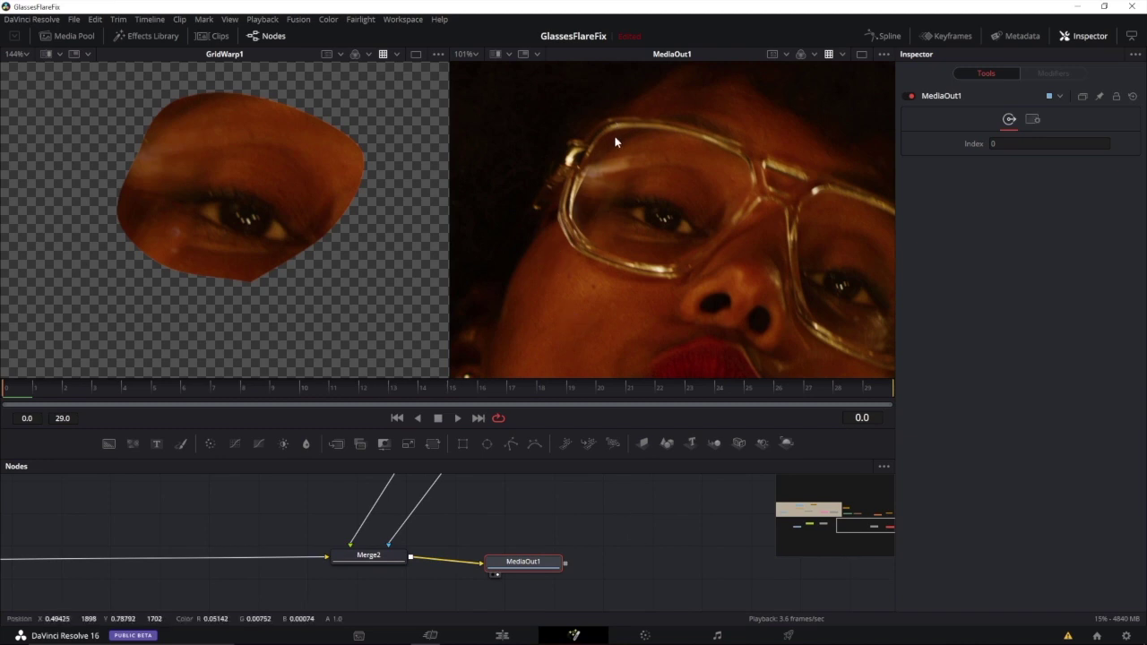
scroll(342, 533, up, 3)
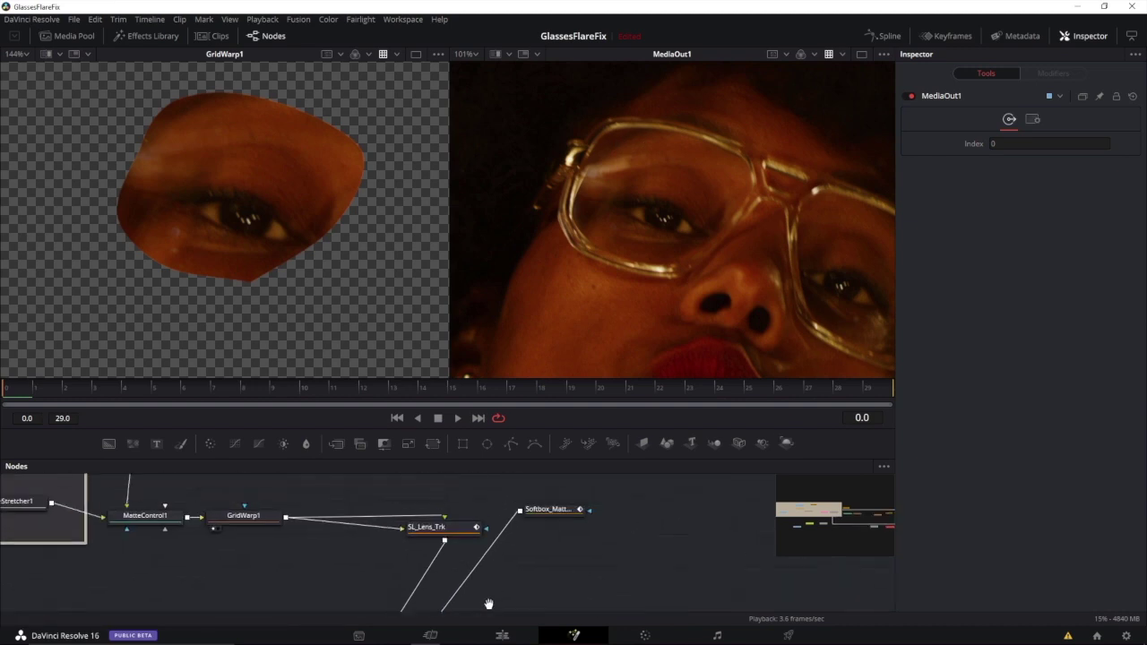
click(237, 532)
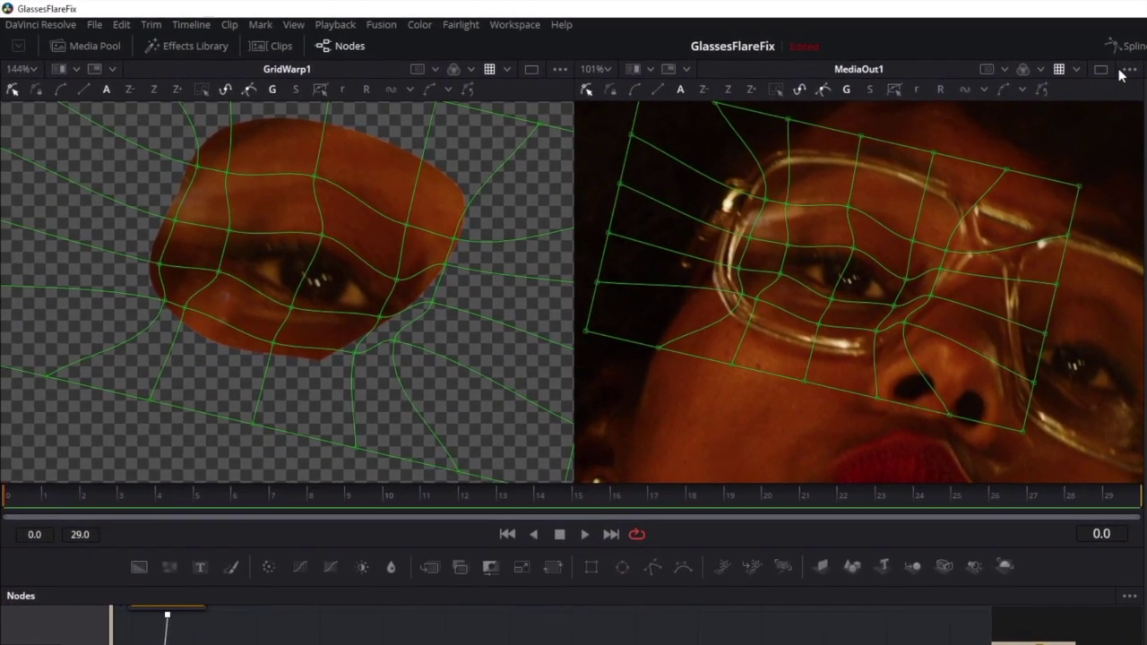
click(1122, 72)
click(1120, 107)
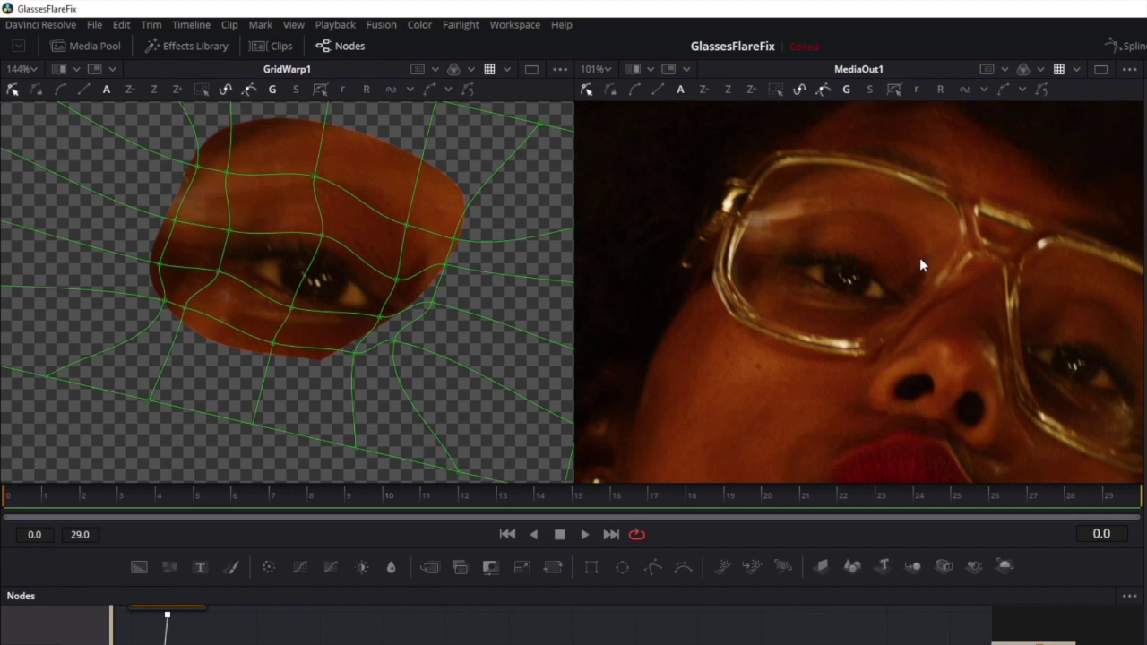
- Play the composite, then set the GridWarp mesh to Animate
key(space)
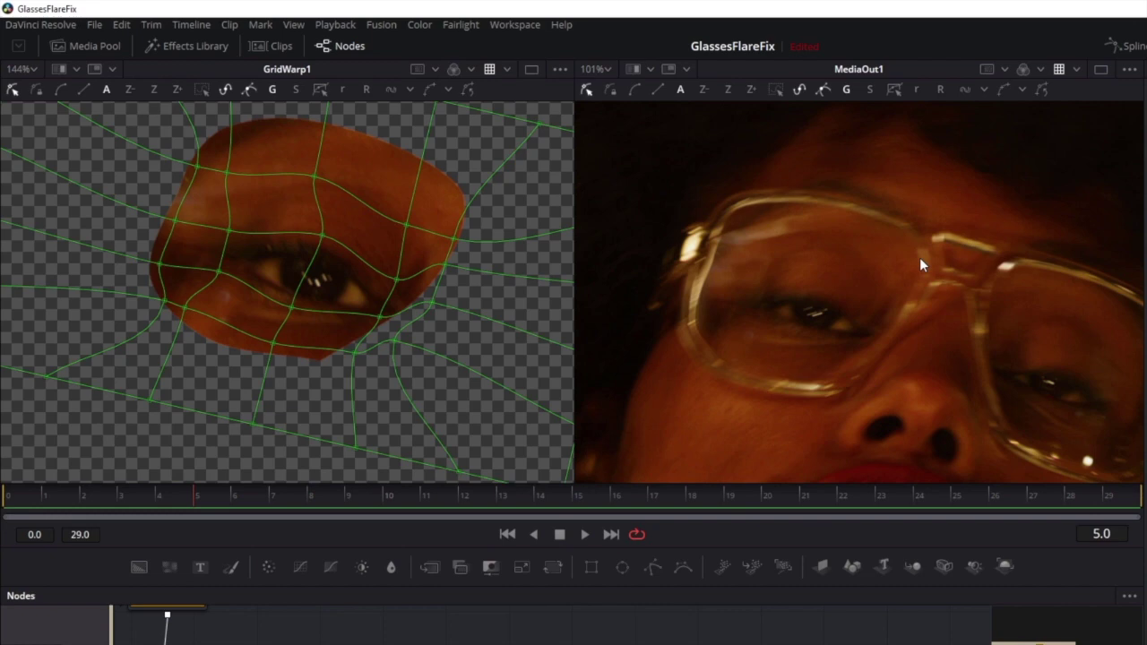
key(Left)
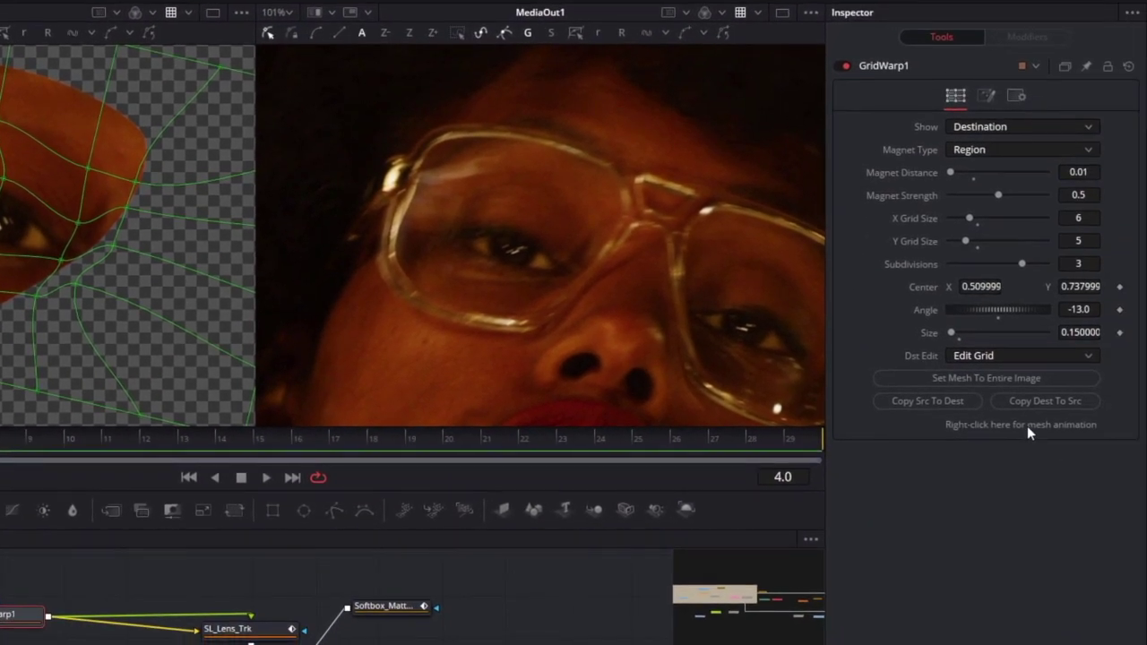
right_click(1089, 436)
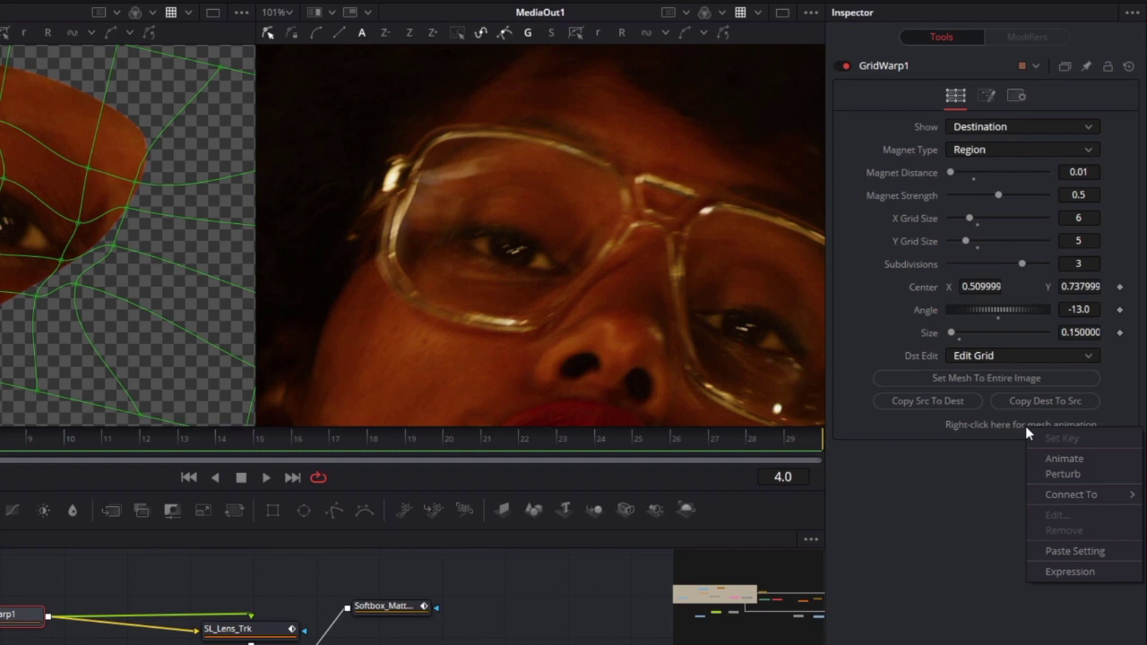
click(1072, 457)
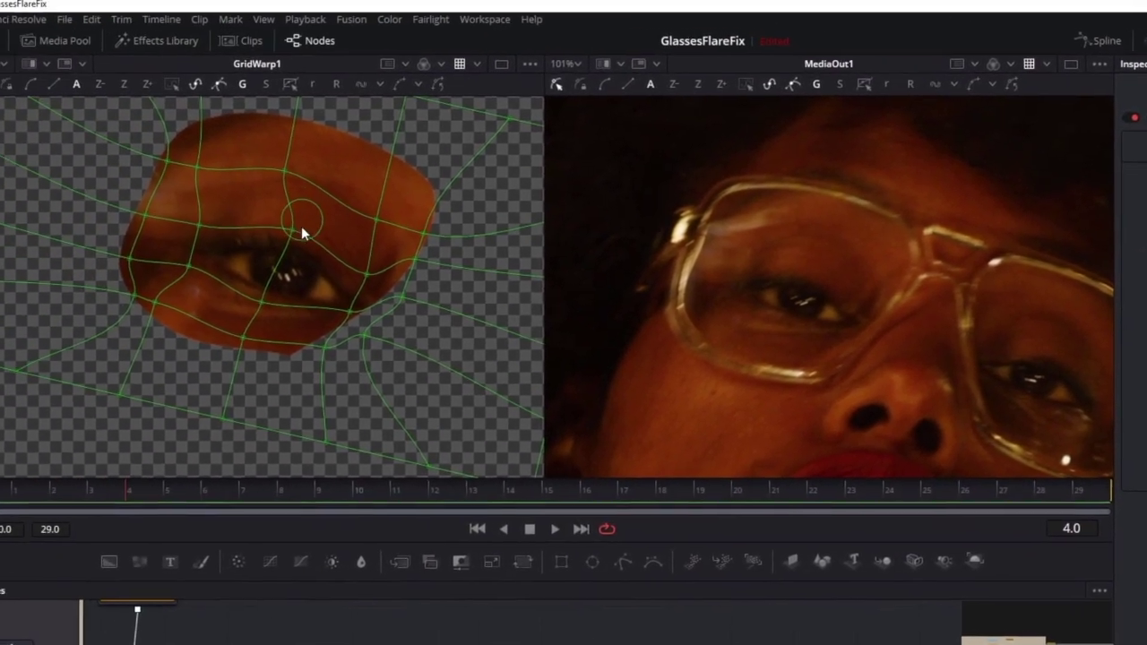
- On a later frame, nudge three mesh points around the eye to realign it
click(294, 231)
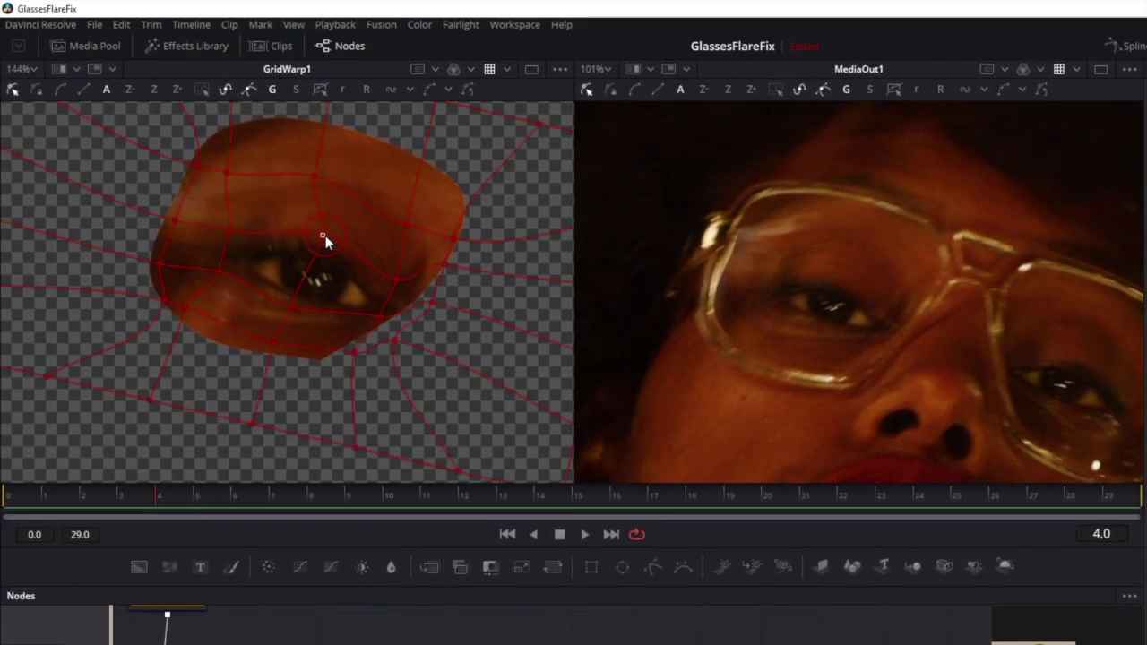
key(Right)
key(Right)
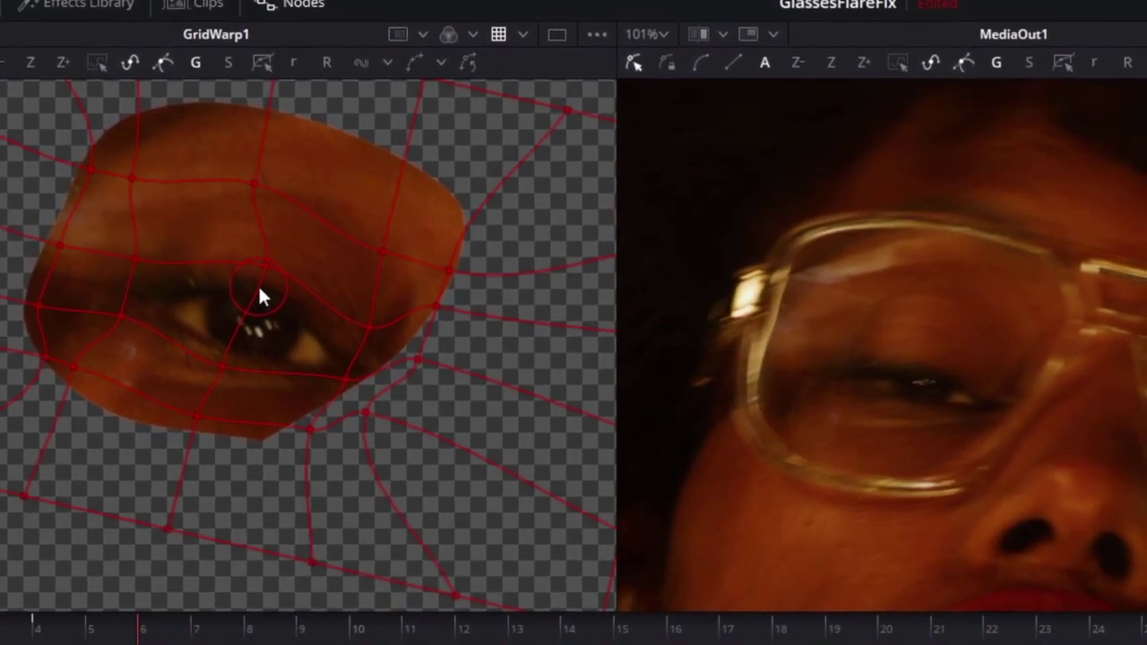
drag(302, 263, 237, 271)
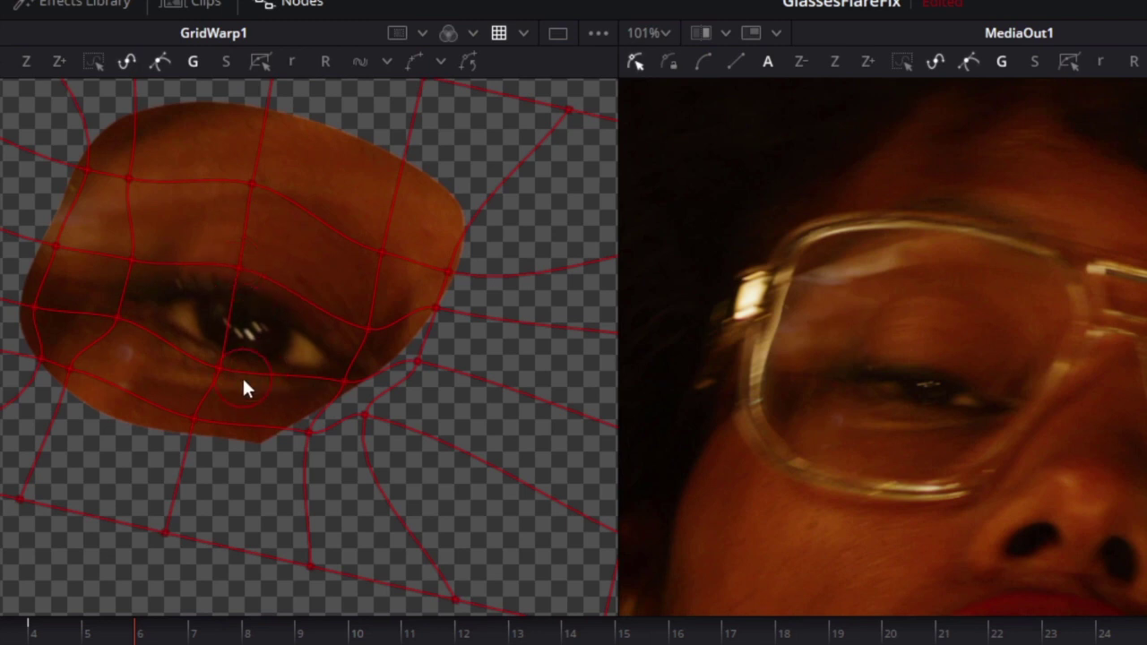
drag(216, 379, 222, 373)
drag(118, 317, 139, 296)
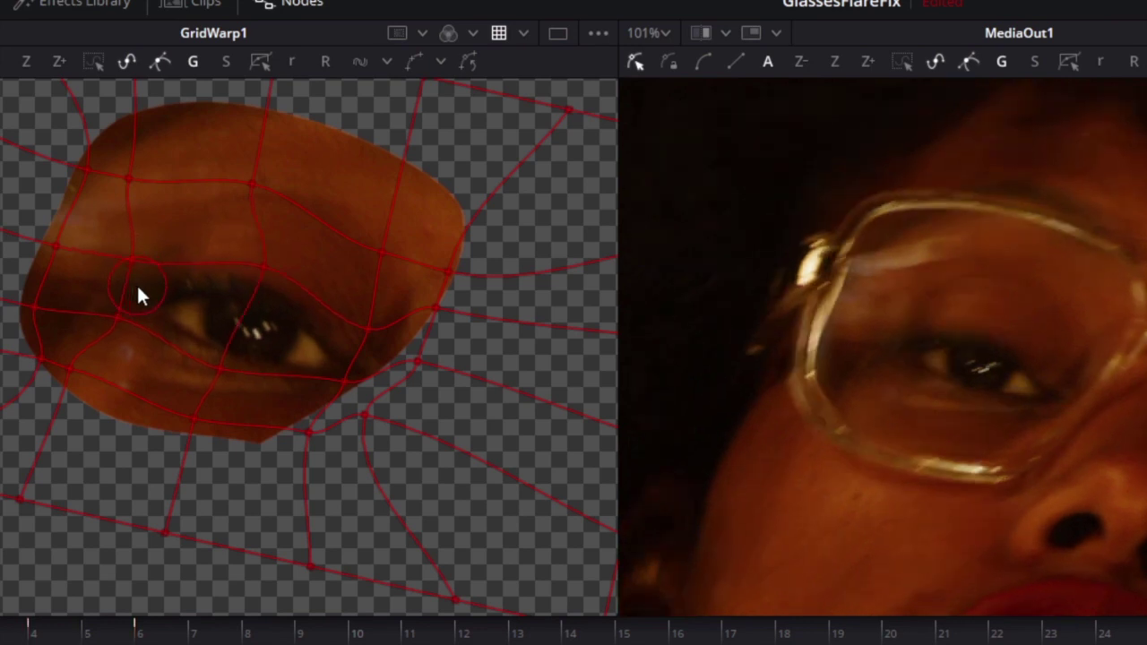
key(Right)
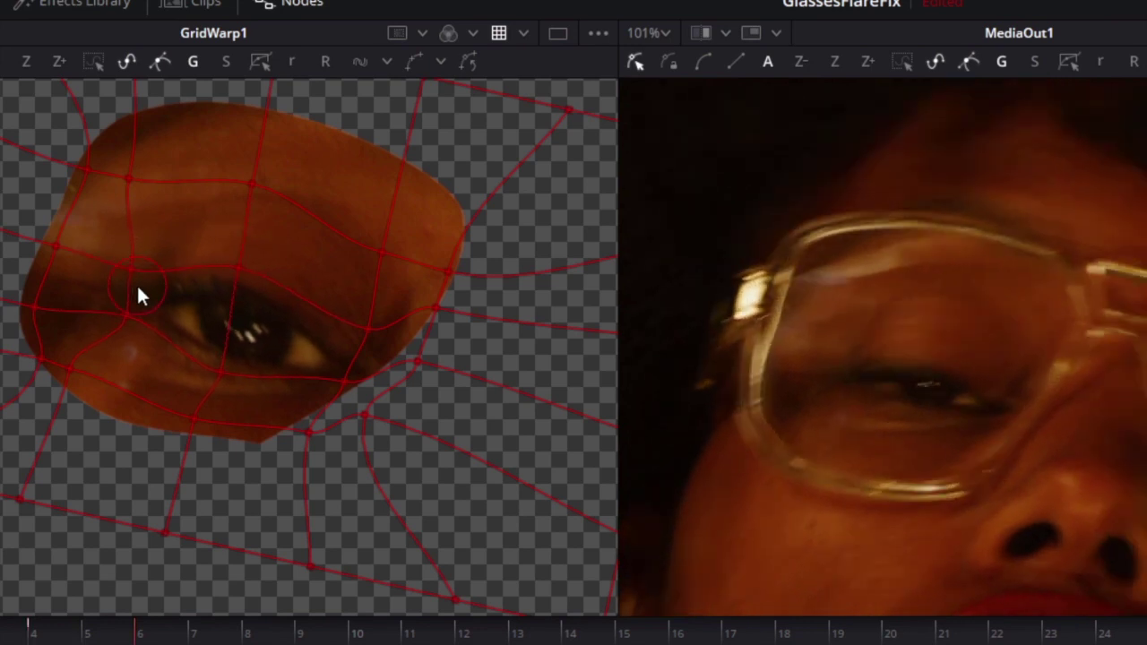
key(Left)
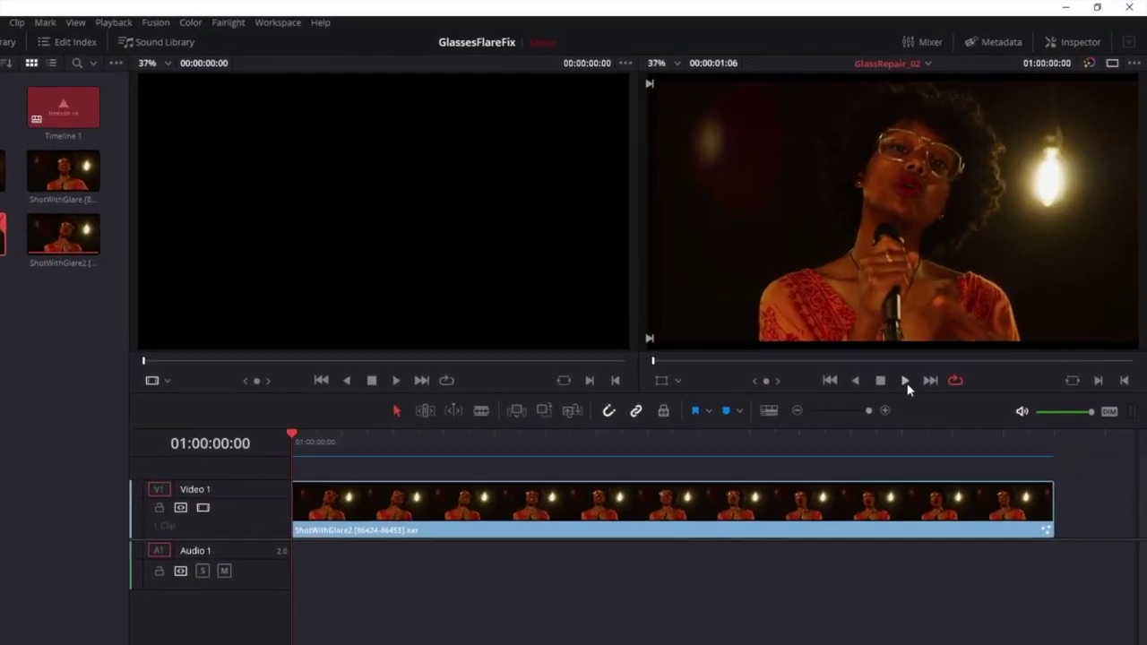
- Play back the repaired GlassRepair_02 clip in the Edit page viewer
click(939, 325)
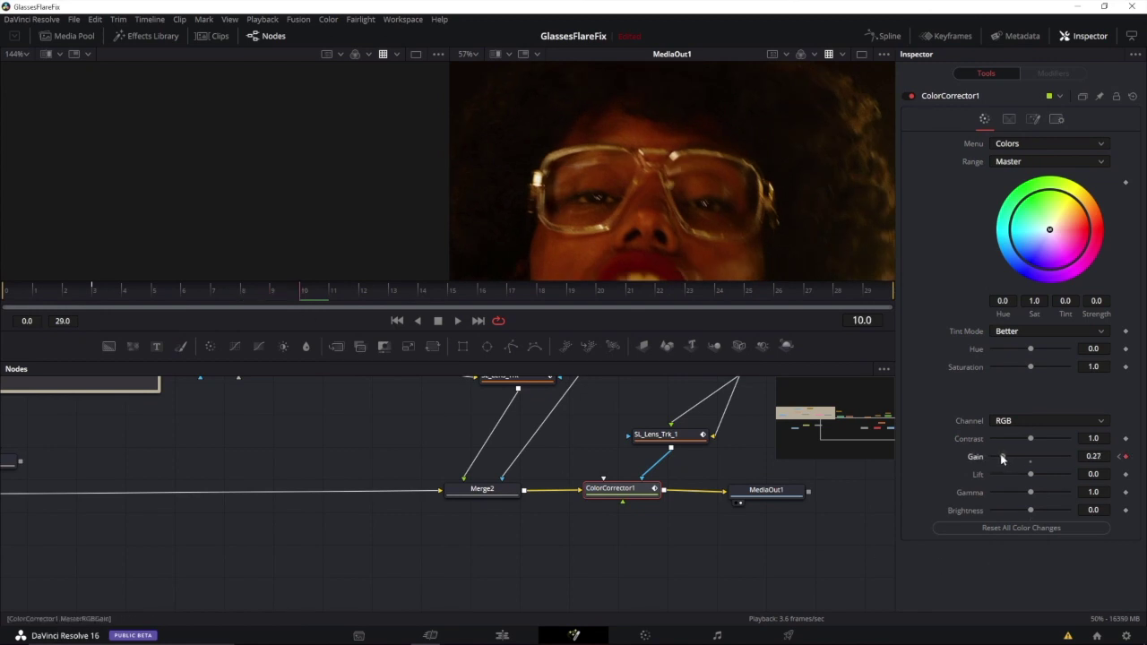
- Drop ColorCorrector1's Gain to 0.03 and insert a Blur1 node after Background1
drag(1001, 455, 992, 456)
drag(735, 438, 675, 519)
click(678, 441)
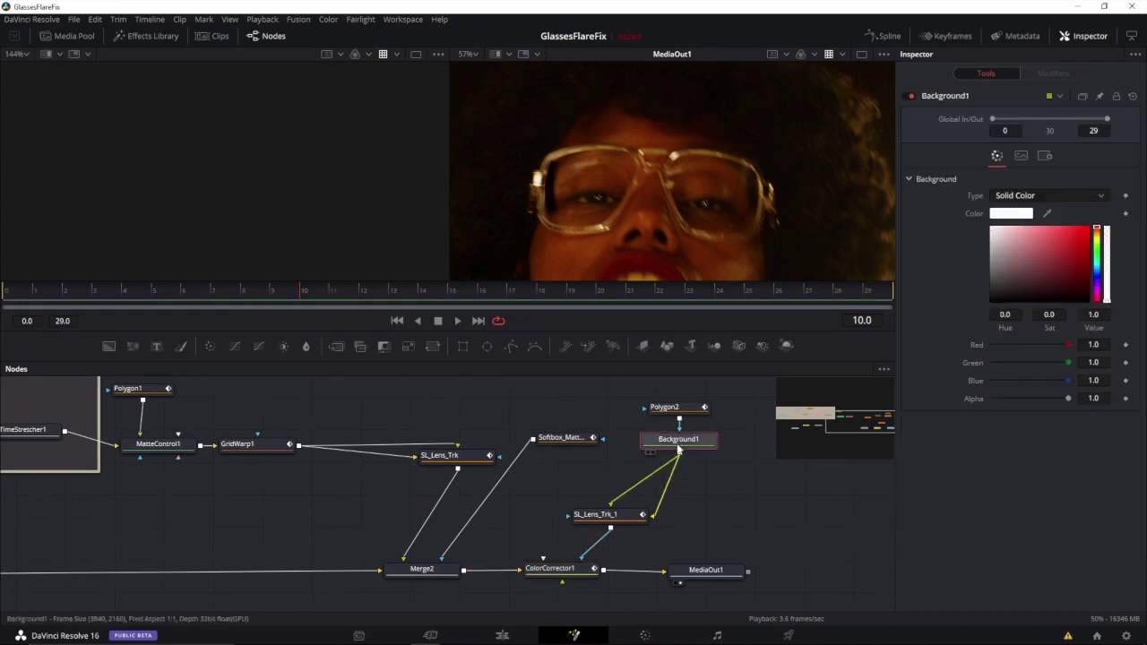
key(shift+space)
text(blur)
key(Return)
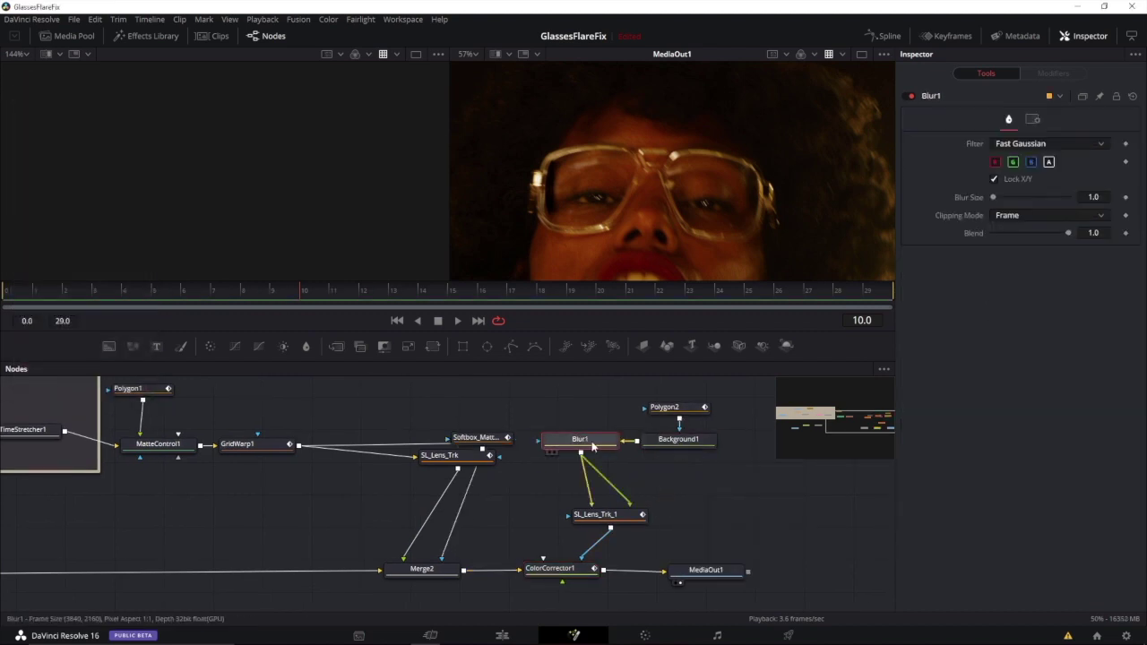
drag(592, 447, 644, 474)
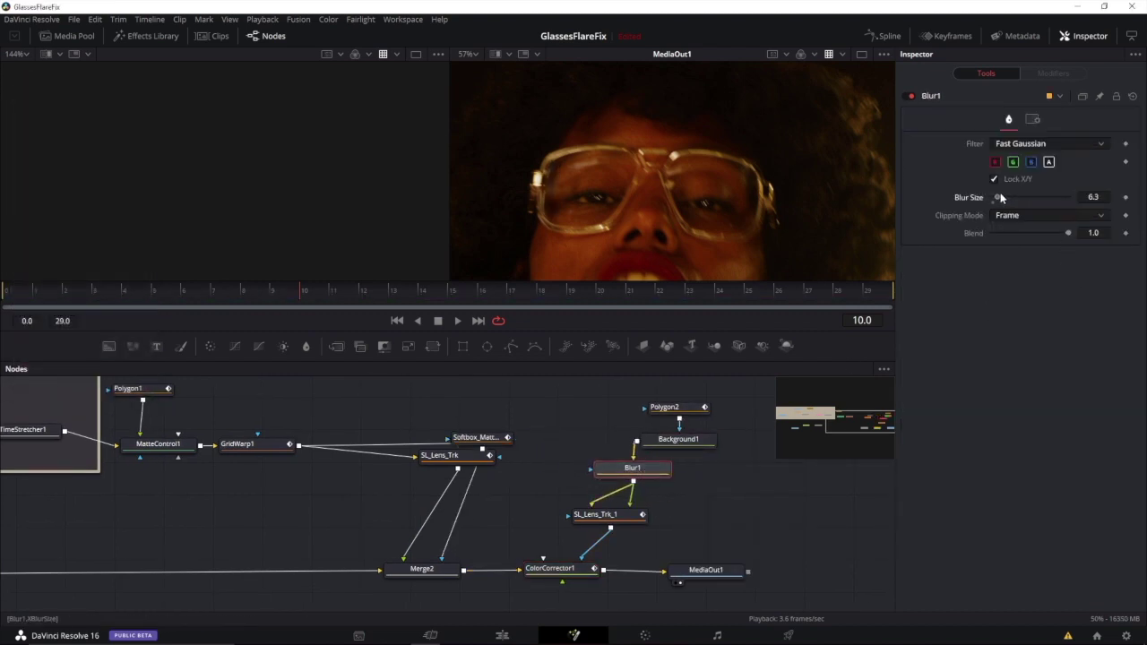
click(686, 410)
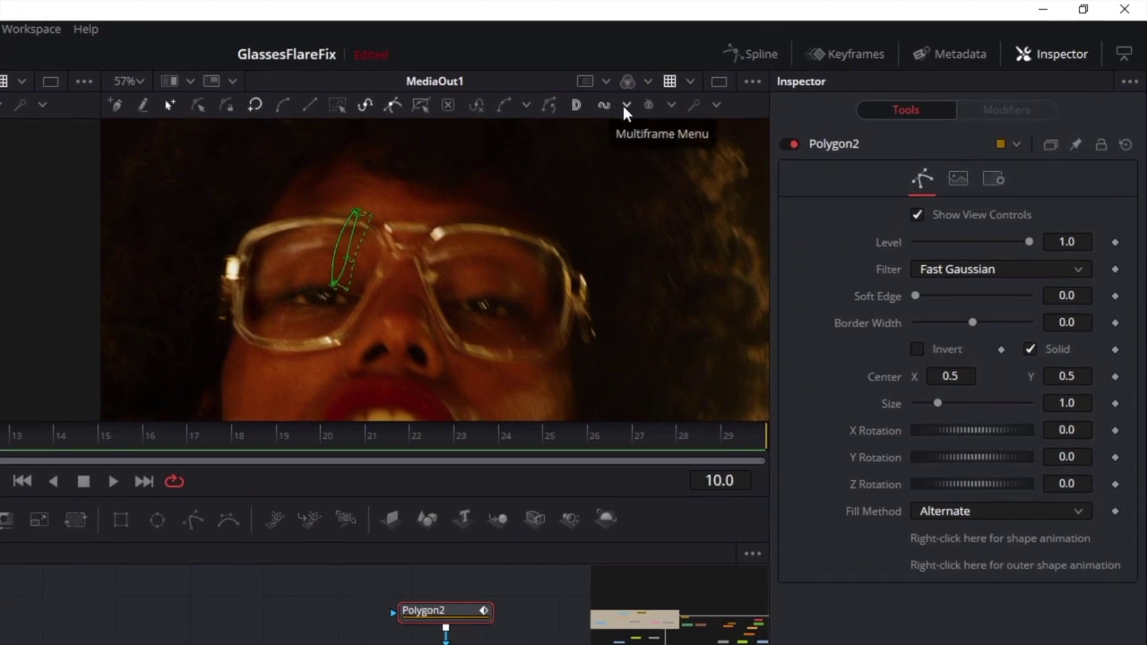
- Set multiframe editing to All and adjust Polygon2's points along the glasses frame
click(625, 105)
click(626, 183)
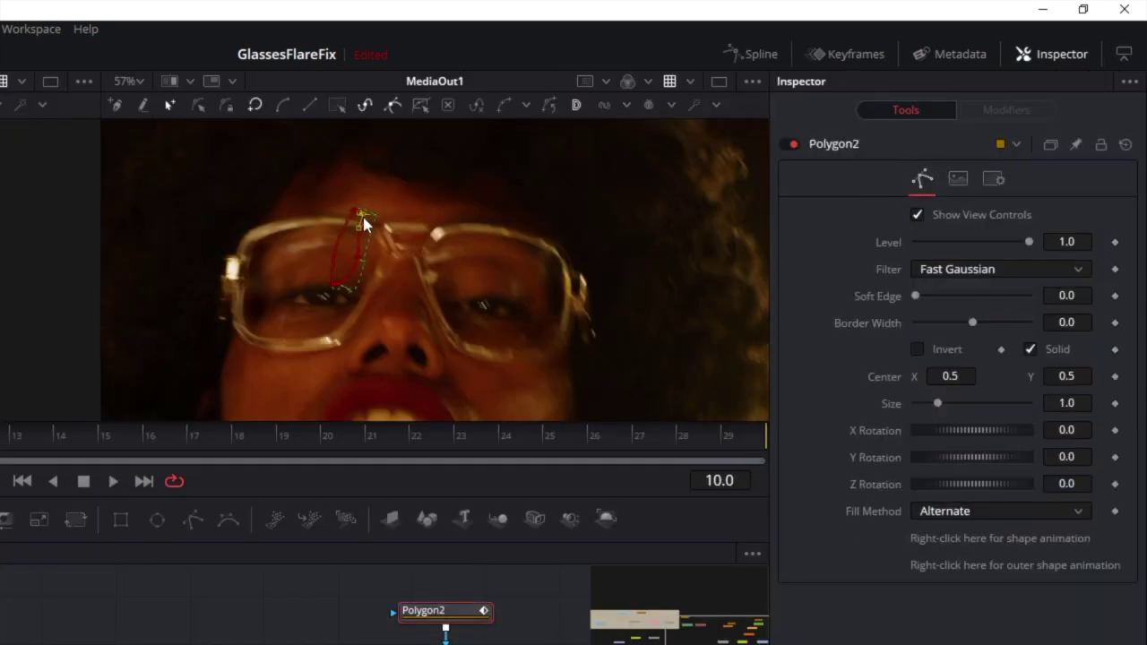
click(383, 219)
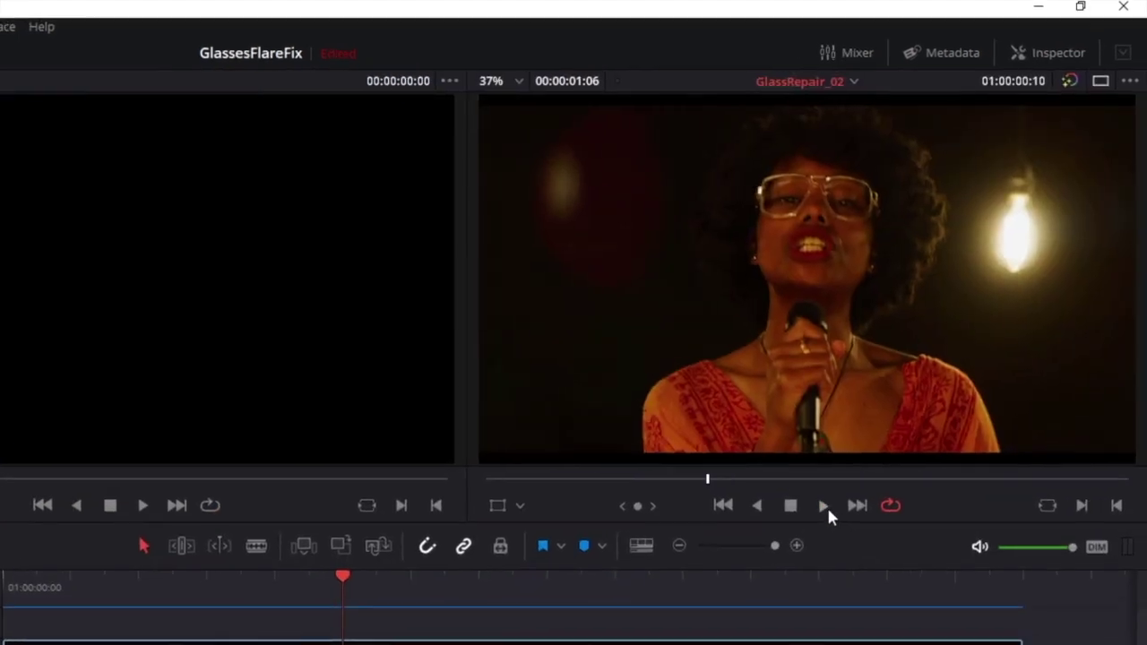
click(836, 488)
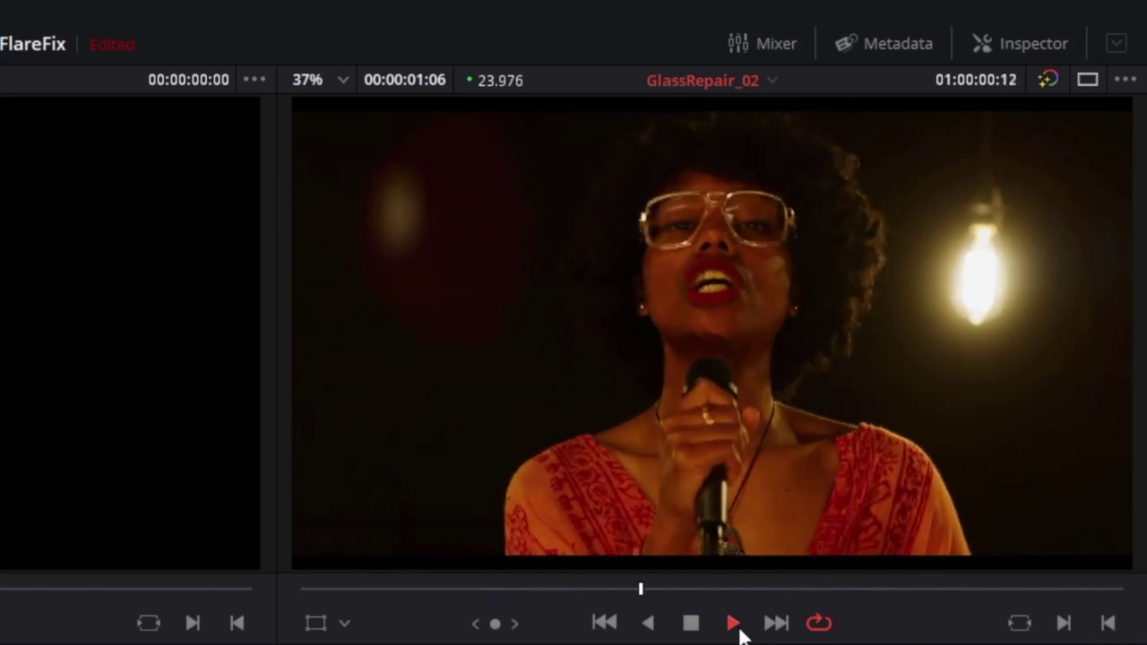
click(691, 622)
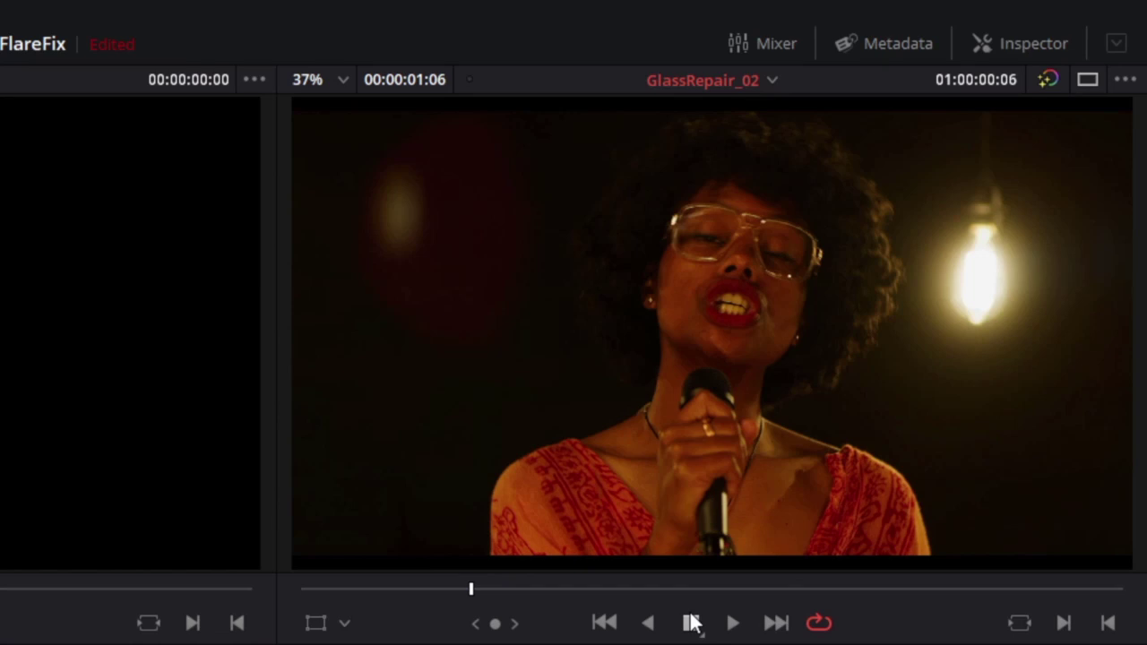
click(733, 623)
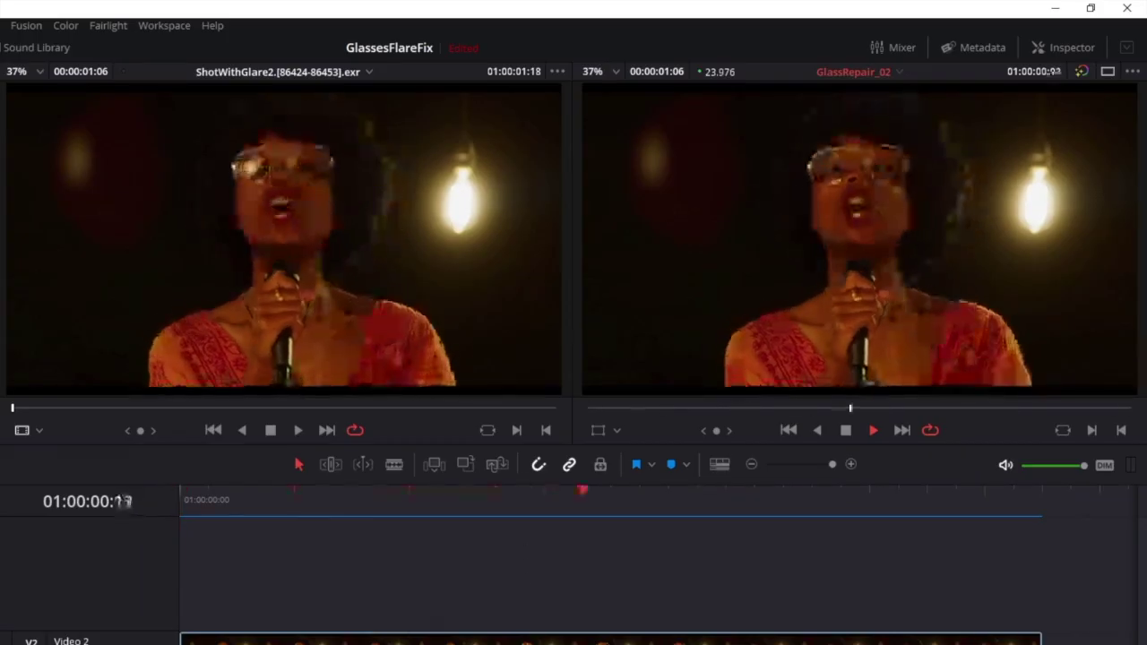